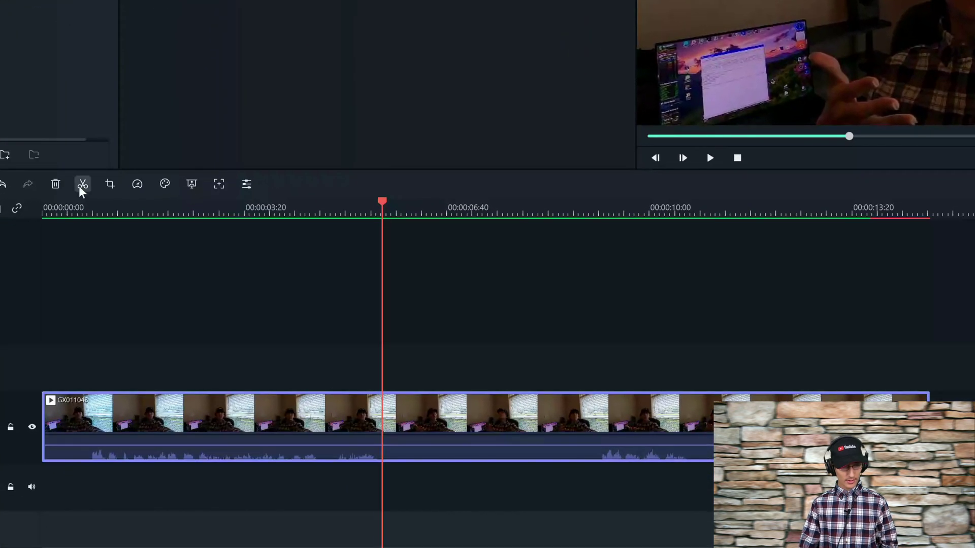
Split the clip around the quiet stretch between the two spoken parts and delete that middle segment
{"action": "left_click", "coordinate": [83, 185]}
{"action": "left_click", "coordinate": [591, 205]}
{"action": "left_click", "coordinate": [597, 207]}
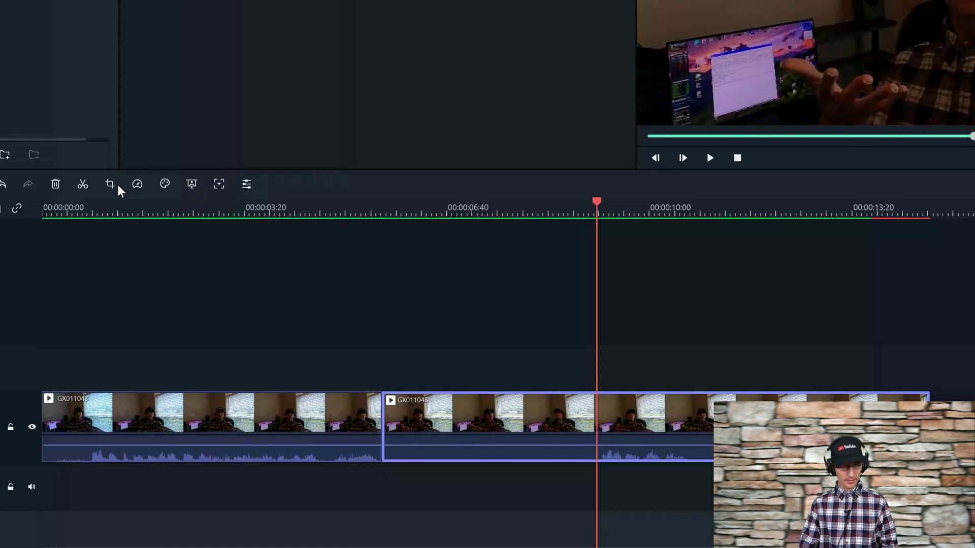
{"action": "left_click", "coordinate": [80, 188]}
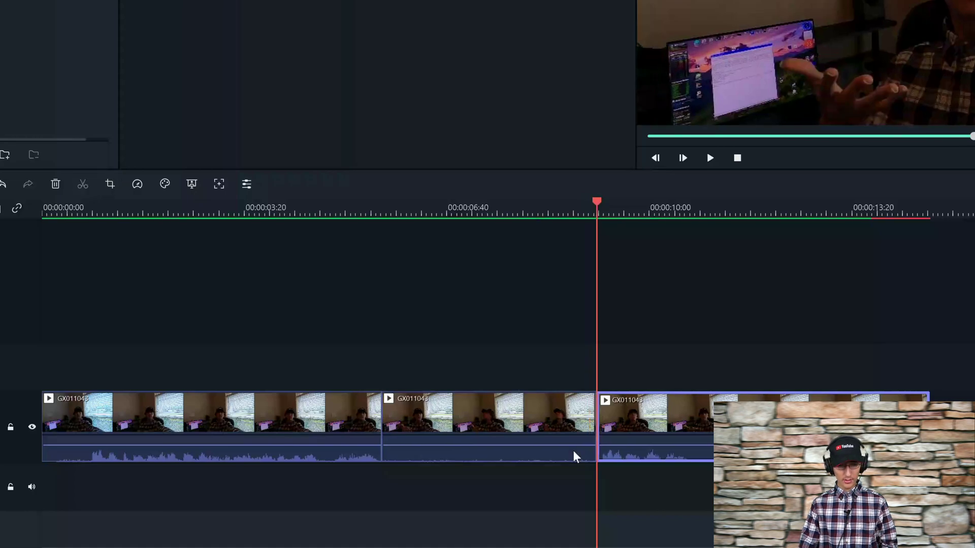
{"action": "left_click", "coordinate": [510, 418]}
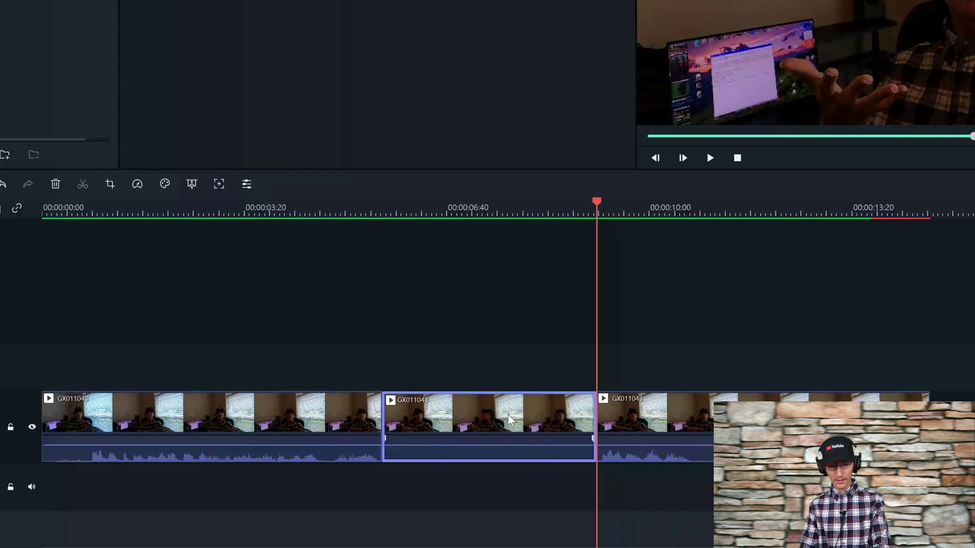
{"action": "key", "text": "Delete"}
Play back the edited clip across the cut to check the transition
{"action": "left_click", "coordinate": [257, 208]}
{"action": "key", "text": "space"}
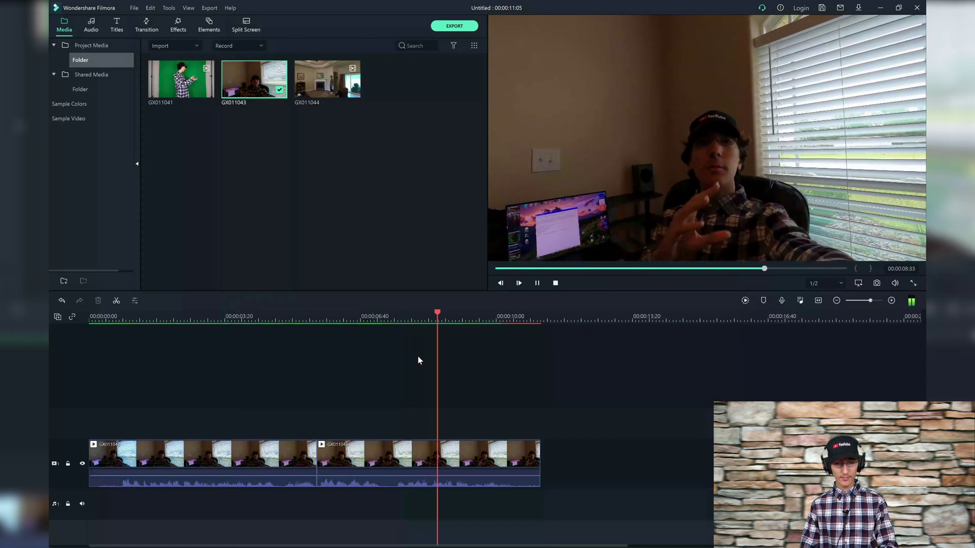
{"action": "key", "text": "space"}
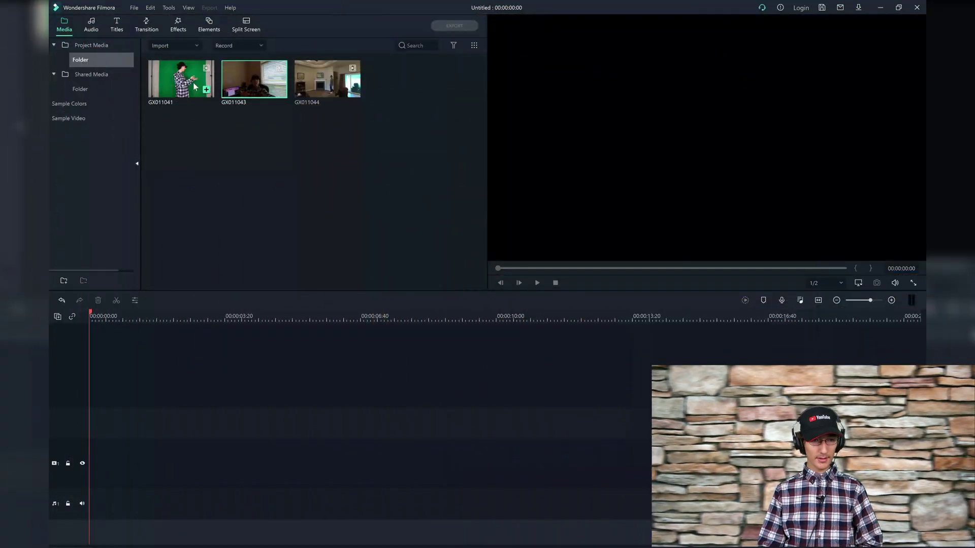
Place the green-screen clip GX011041 at the start of the timeline on video track 2
{"action": "left_click_drag", "start_coordinate": [181, 78], "coordinate": [91, 482]}
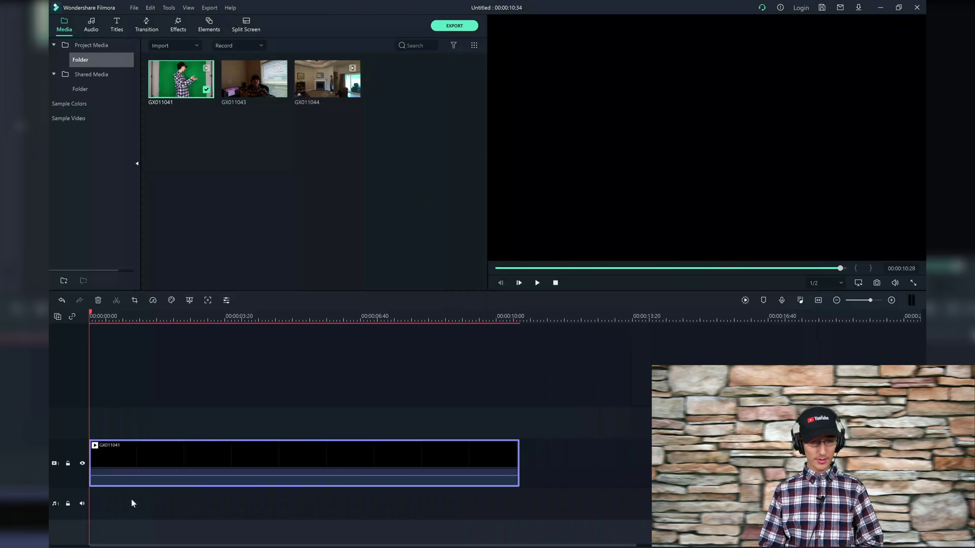
{"action": "left_click_drag", "start_coordinate": [235, 450], "coordinate": [227, 413]}
{"action": "left_click", "coordinate": [215, 402]}
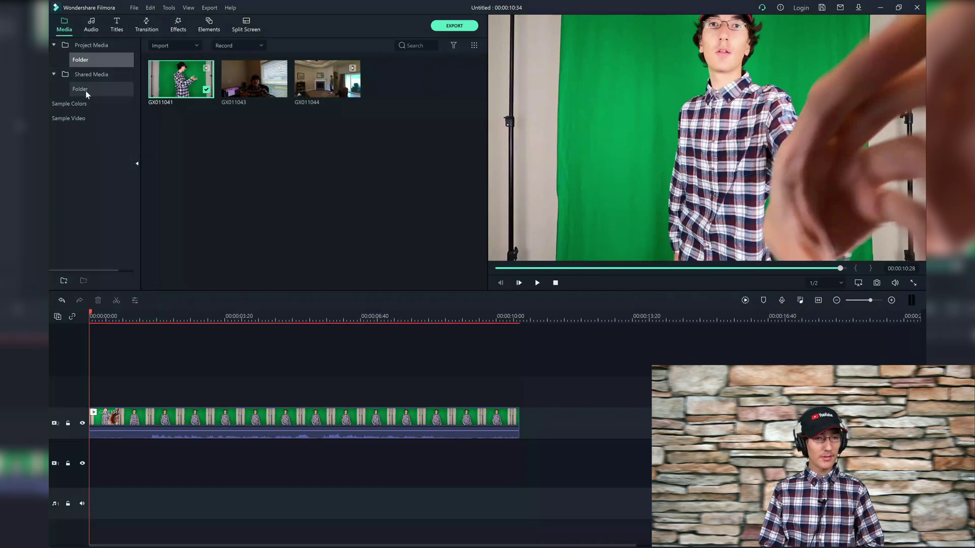
Add the White sample color on video track 1 beneath the green-screen clip and extend it to the clip's length
{"action": "left_click", "coordinate": [85, 104]}
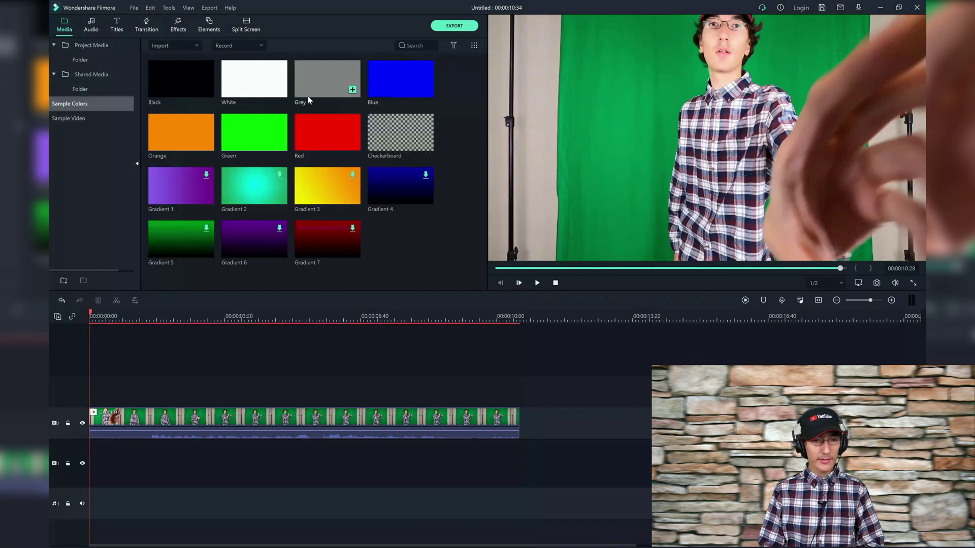
{"action": "left_click_drag", "start_coordinate": [270, 87], "coordinate": [101, 477]}
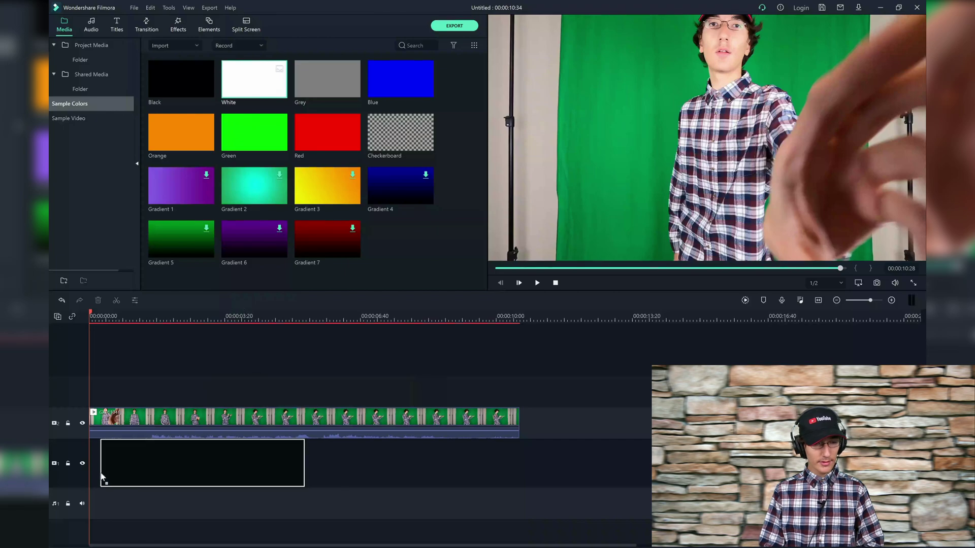
{"action": "left_click_drag", "start_coordinate": [251, 488], "coordinate": [517, 457]}
Enable Chroma Key on the green-screen clip and set its Offset to 14
{"action": "left_click", "coordinate": [463, 413]}
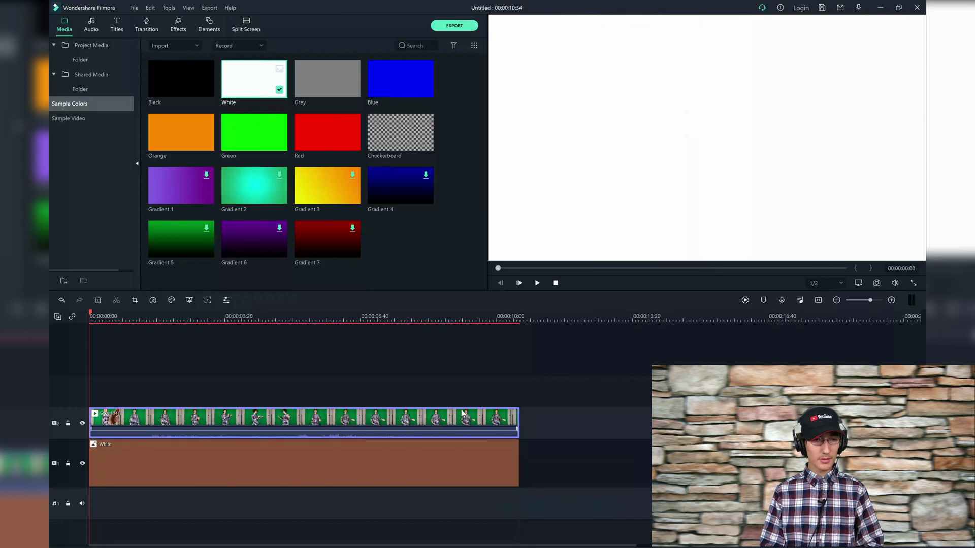
{"action": "double_click", "coordinate": [463, 413]}
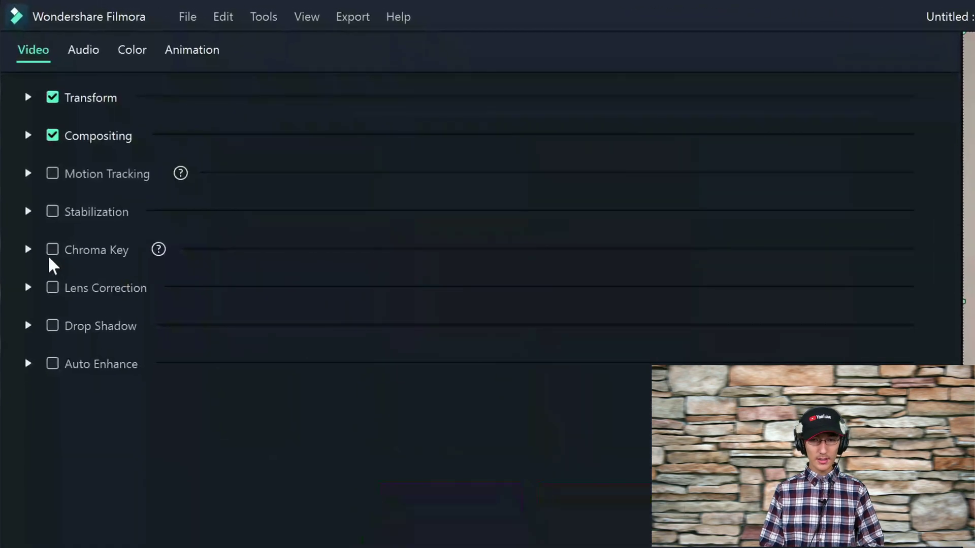
{"action": "left_click", "coordinate": [52, 249]}
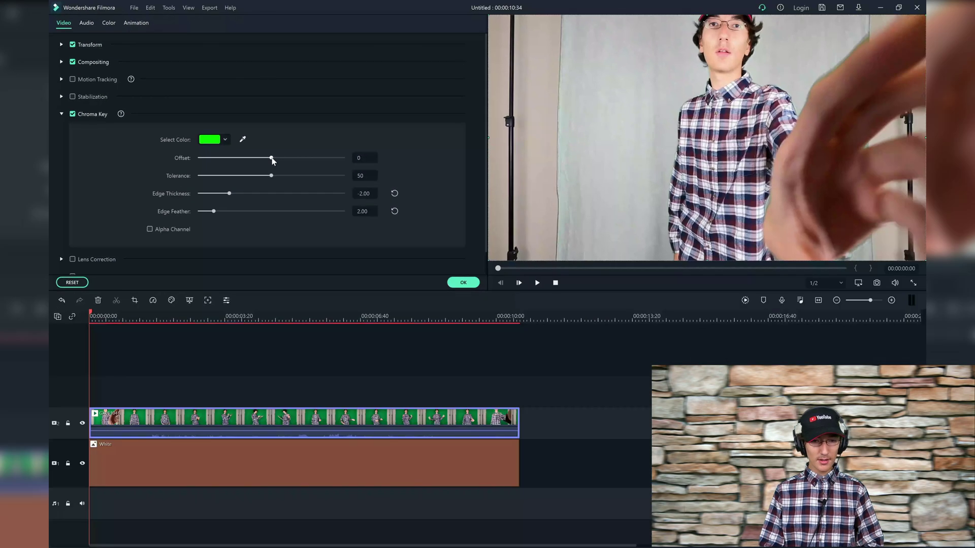
{"action": "left_click_drag", "start_coordinate": [271, 159], "coordinate": [282, 159]}
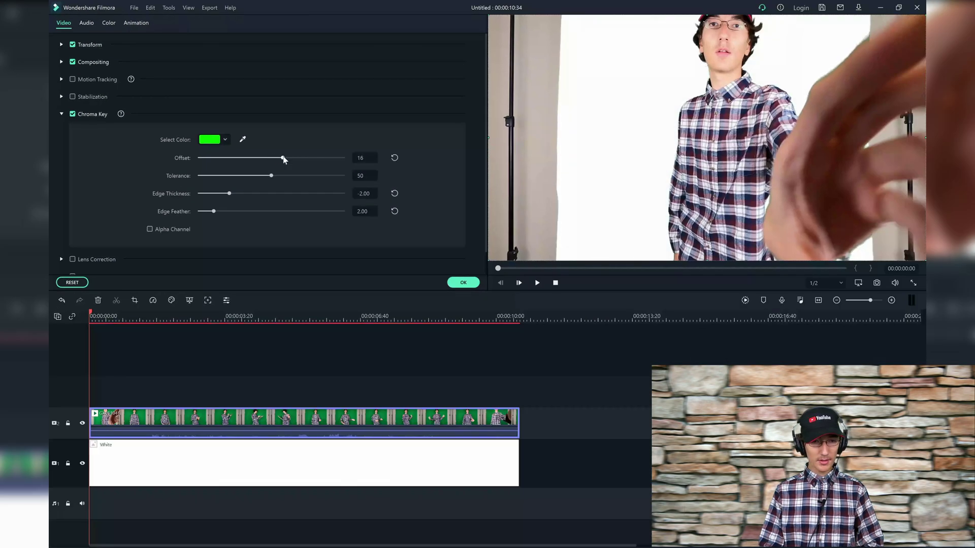
{"action": "left_click", "coordinate": [269, 327]}
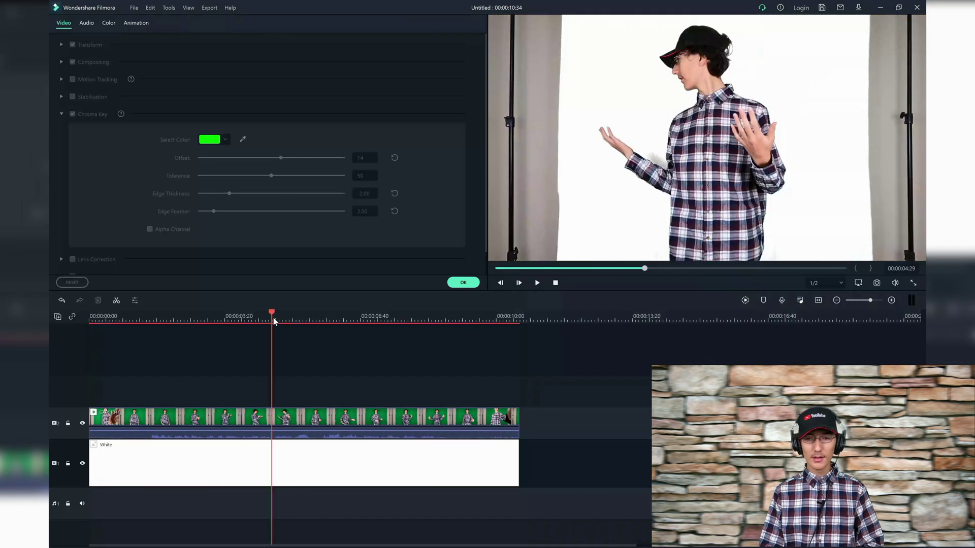
{"action": "left_click", "coordinate": [461, 283]}
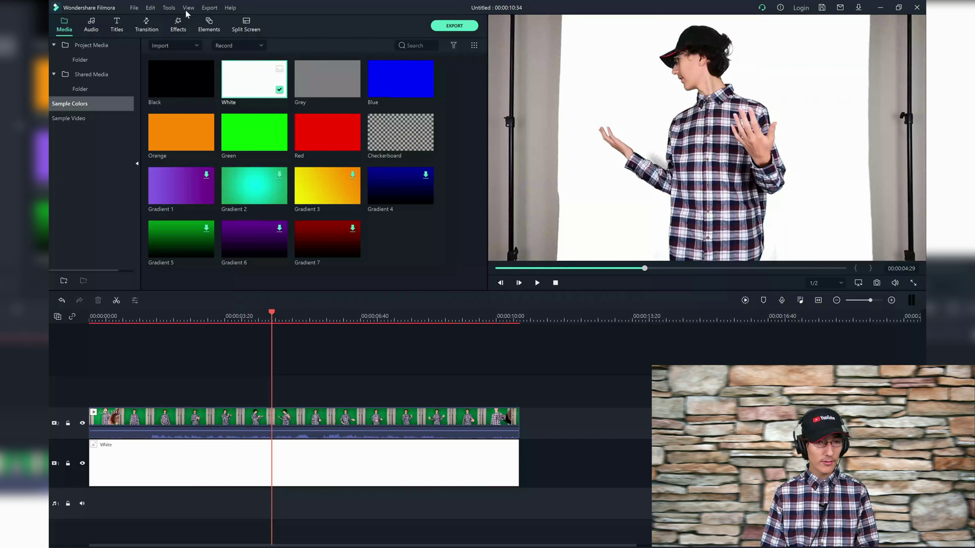
Apply the Crop utility effect to the green-screen clip and crop its left and right sides
{"action": "left_click", "coordinate": [178, 25]}
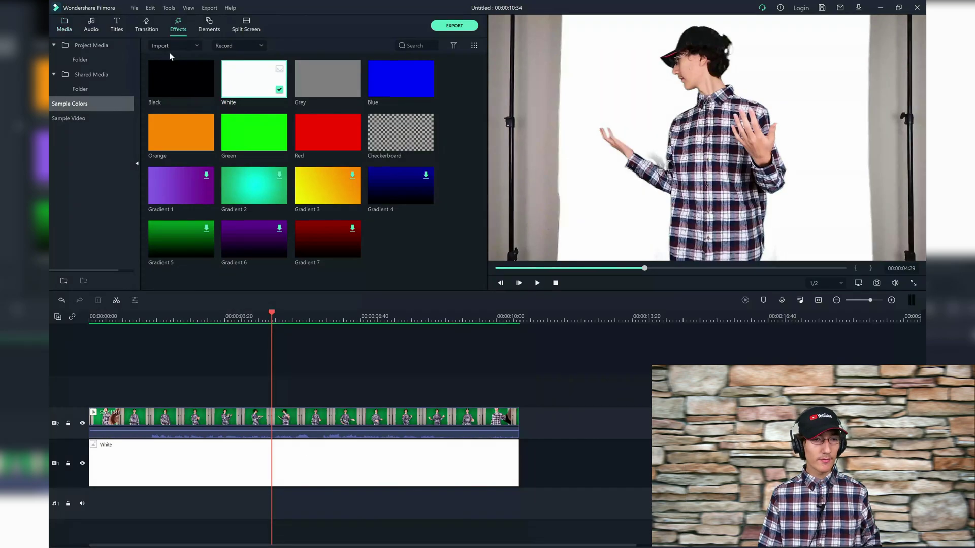
{"action": "left_click", "coordinate": [117, 108]}
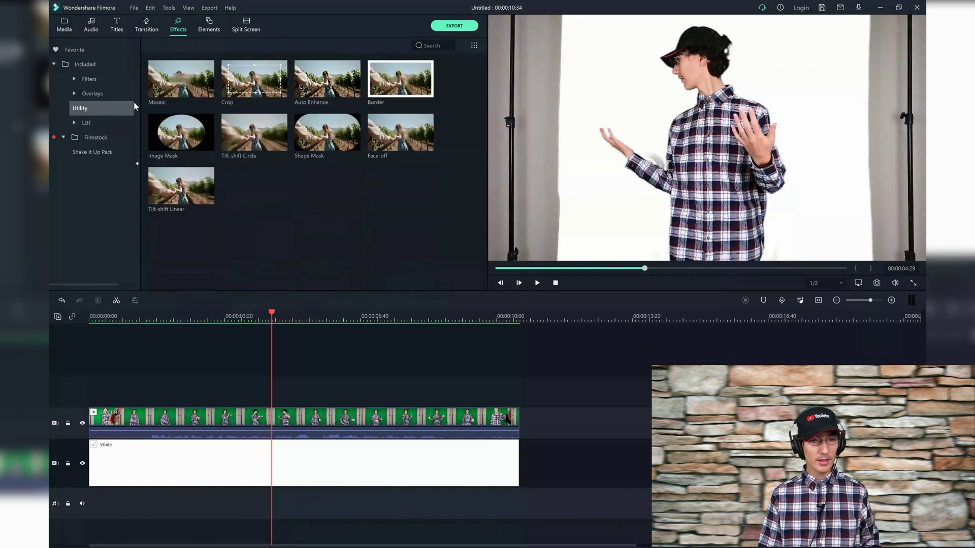
{"action": "left_click", "coordinate": [261, 421]}
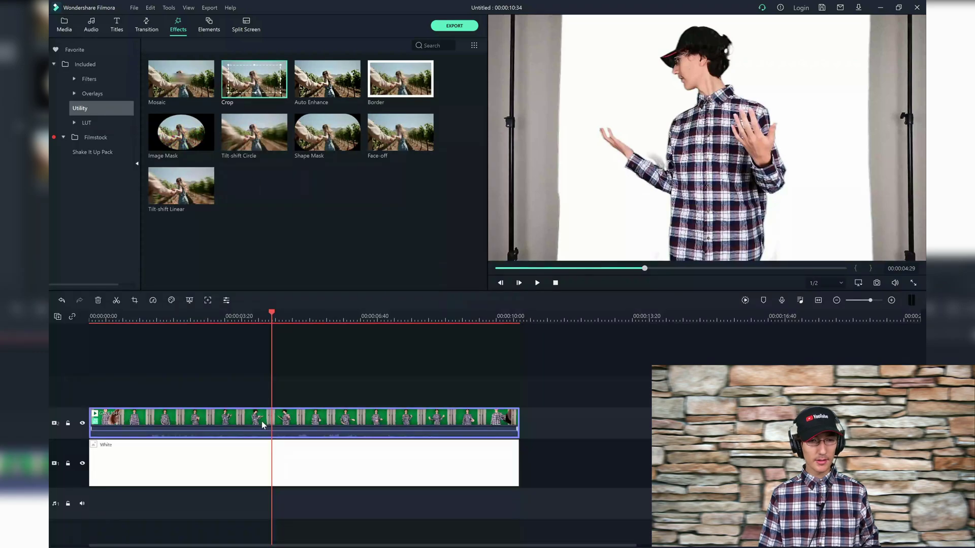
{"action": "double_click", "coordinate": [260, 415]}
{"action": "scroll", "coordinate": [185, 259], "scroll_direction": "down", "scroll_amount": 2}
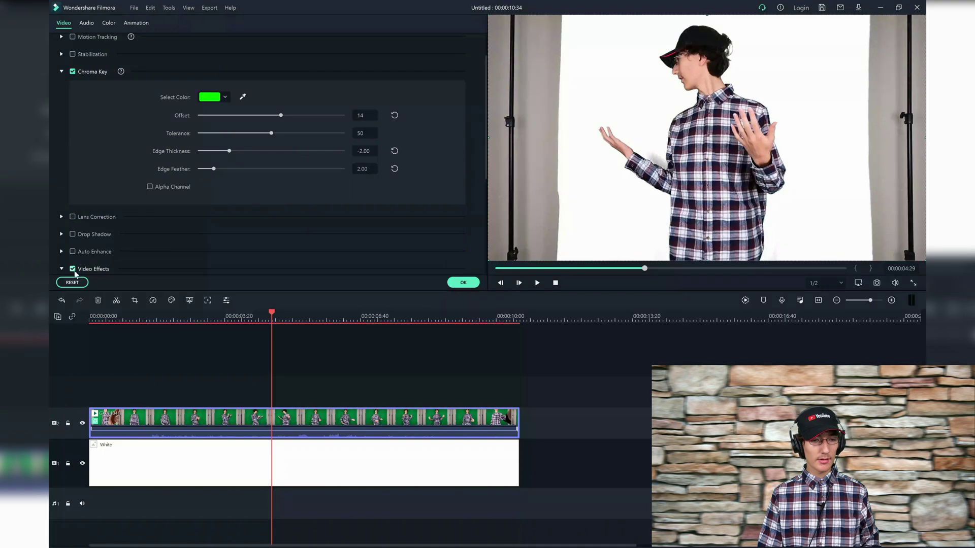
{"action": "scroll", "coordinate": [116, 247], "scroll_direction": "down", "scroll_amount": 3}
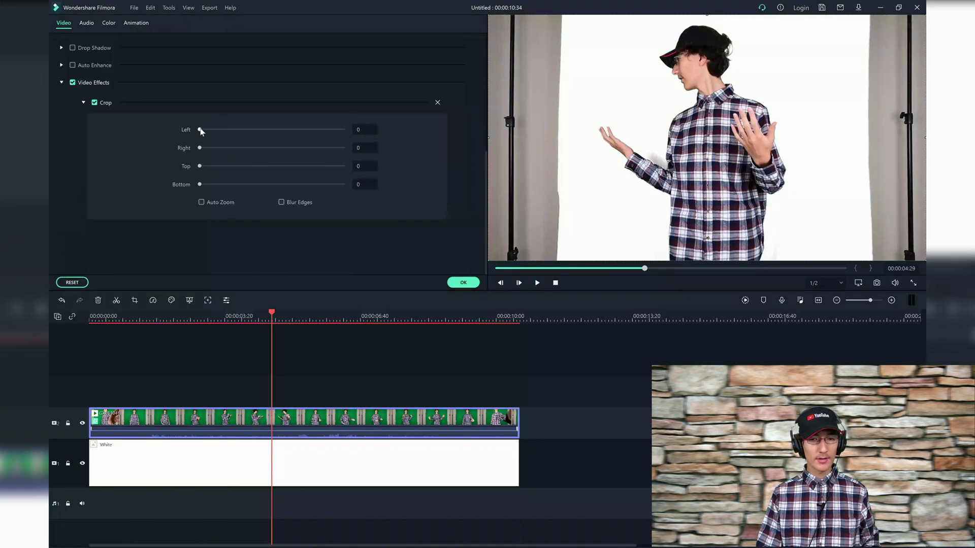
{"action": "left_click_drag", "start_coordinate": [225, 129], "coordinate": [223, 153]}
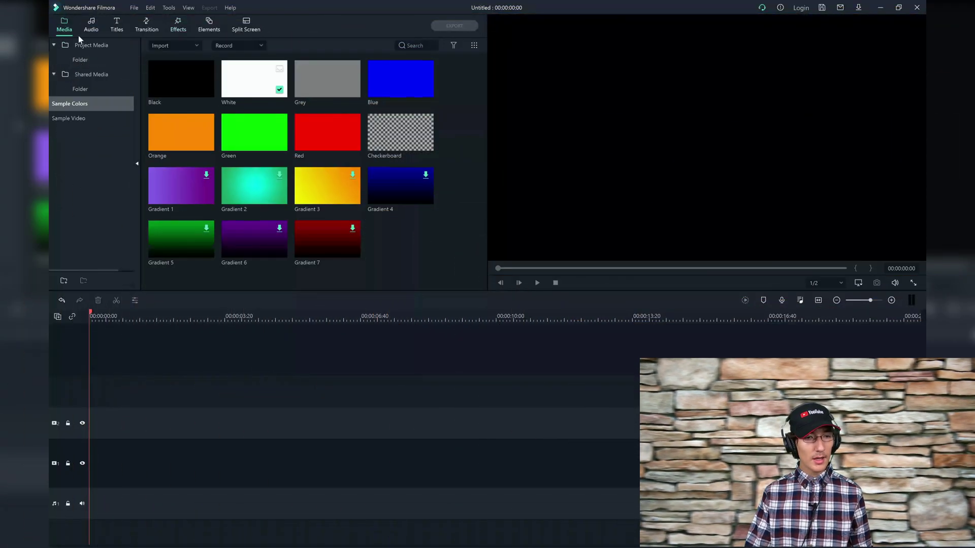
Place clip GX011043 at the start of video track 1 and add a custom animation keyframe at 00:00:00:52
{"action": "left_click", "coordinate": [79, 44]}
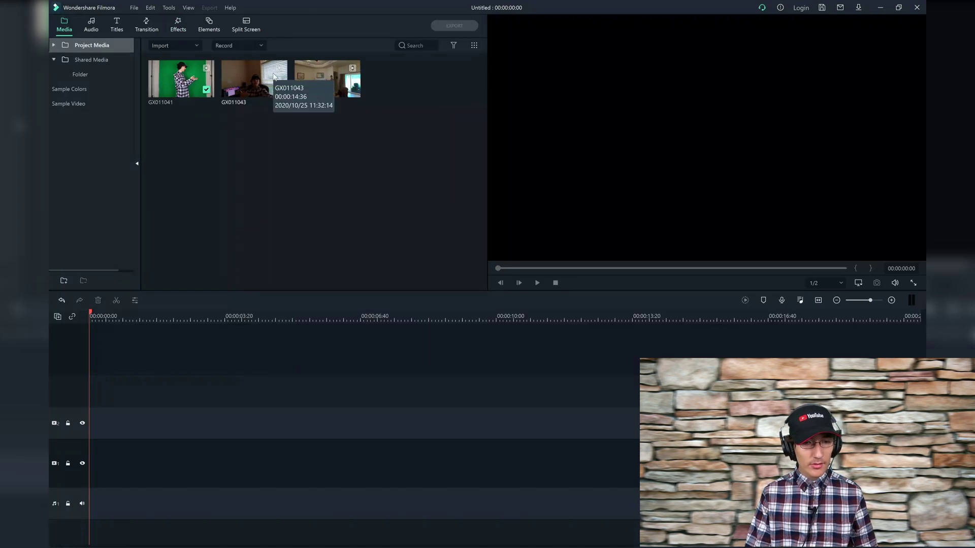
{"action": "left_click_drag", "start_coordinate": [270, 79], "coordinate": [110, 455]}
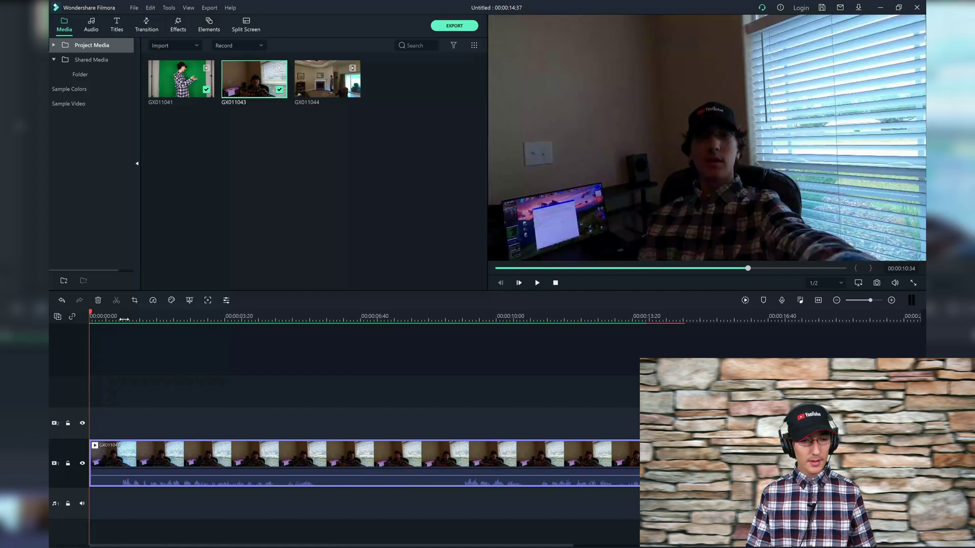
{"action": "left_click", "coordinate": [124, 319]}
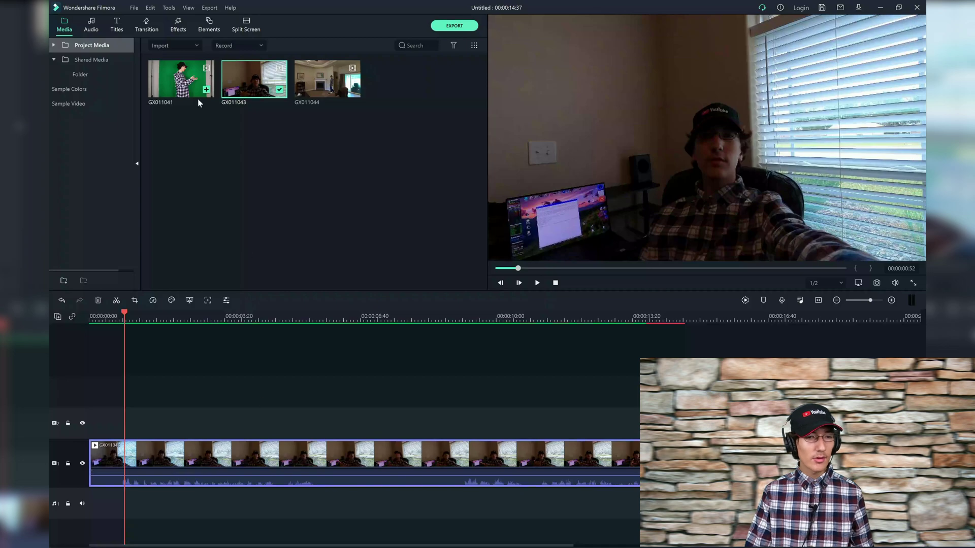
{"action": "double_click", "coordinate": [238, 461]}
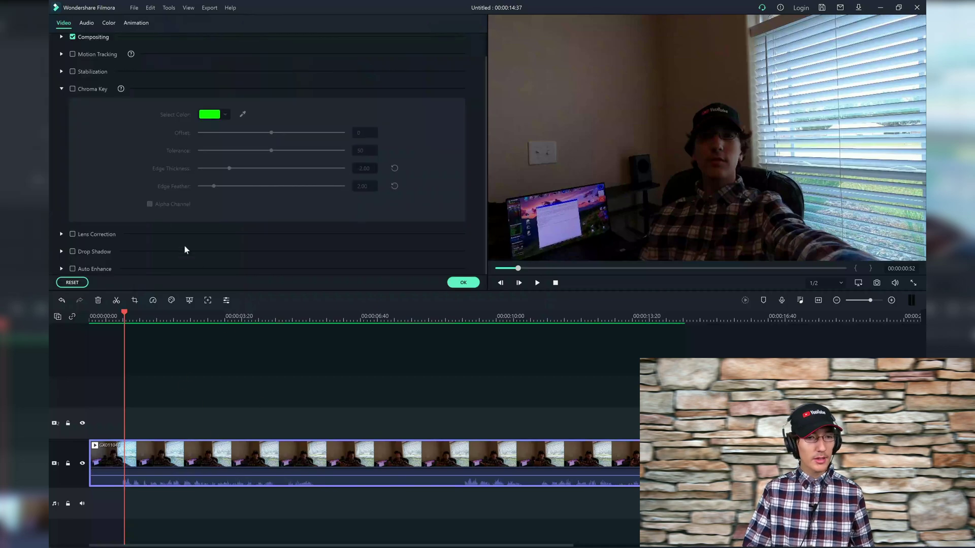
{"action": "left_click", "coordinate": [150, 8]}
{"action": "left_click", "coordinate": [136, 23]}
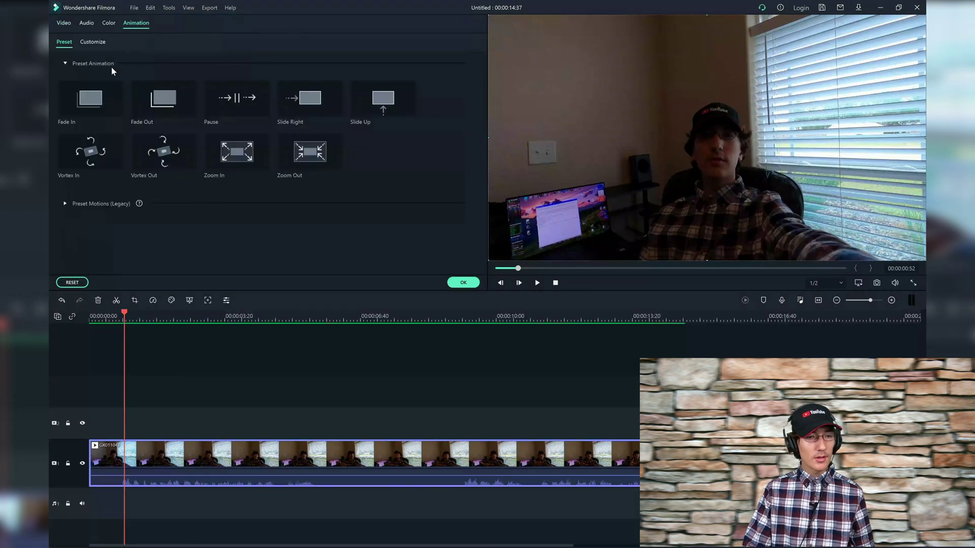
{"action": "left_click", "coordinate": [105, 43]}
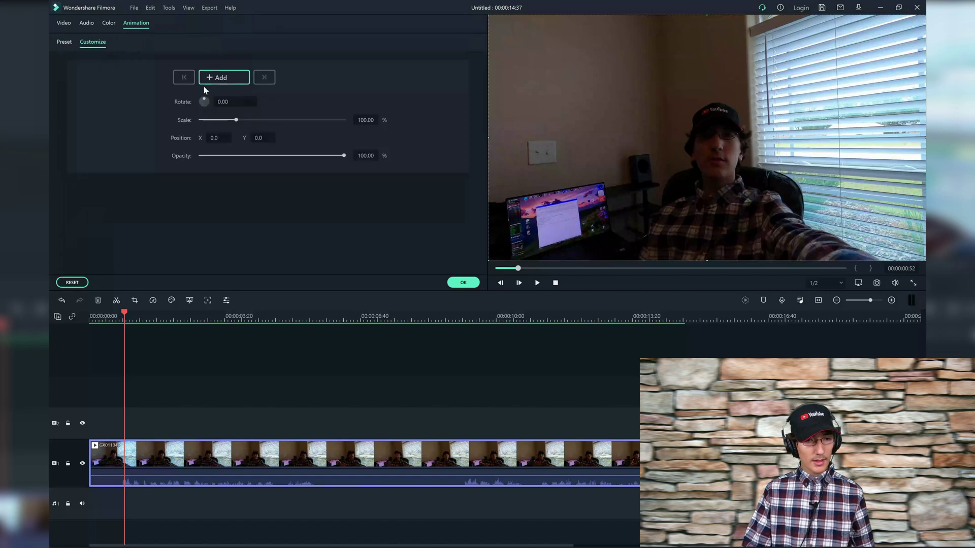
{"action": "left_click", "coordinate": [222, 76]}
Create a second keyframe at 00:00:05:56 with scale 30.57% and opacity 38.54%, and play back the animation
{"action": "left_click", "coordinate": [330, 313]}
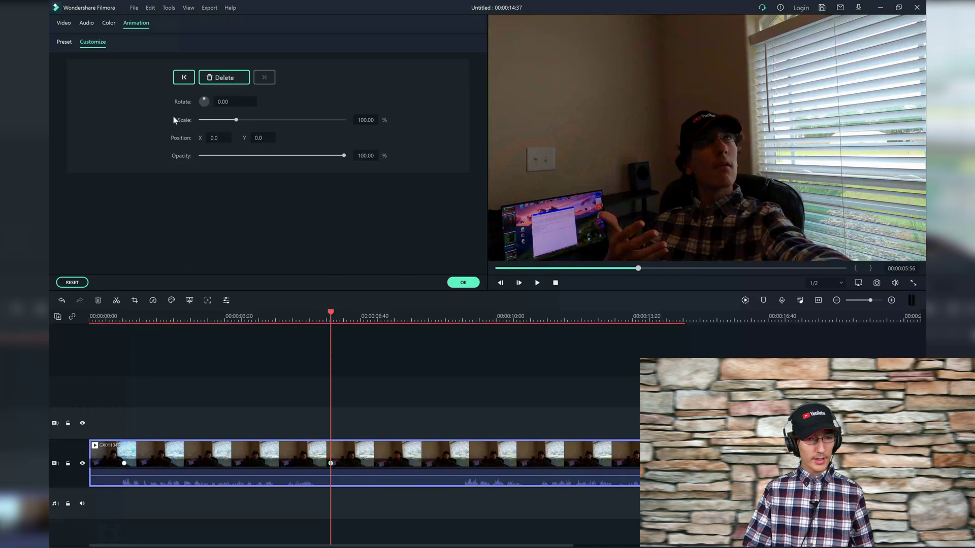
{"action": "left_click", "coordinate": [177, 79]}
{"action": "left_click_drag", "start_coordinate": [236, 121], "coordinate": [318, 126]}
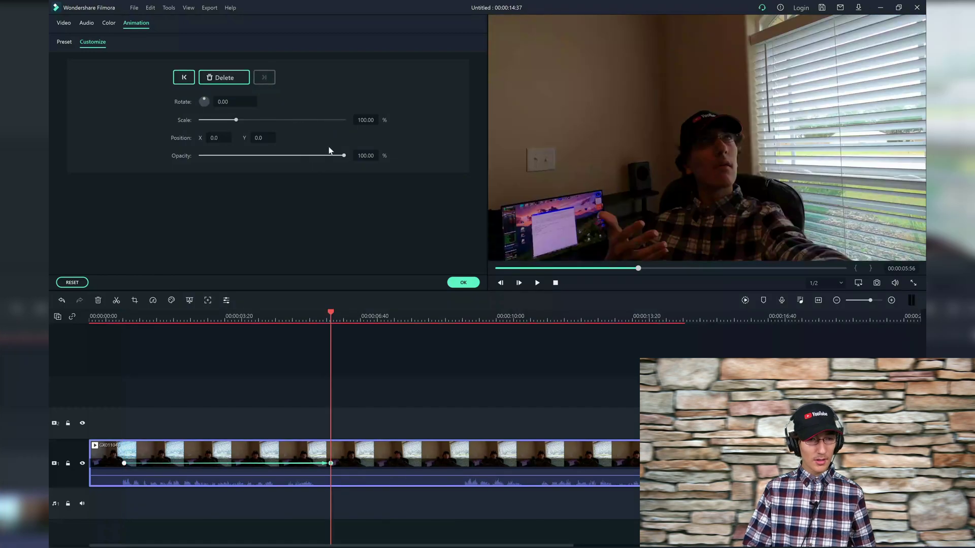
{"action": "left_click_drag", "start_coordinate": [236, 121], "coordinate": [211, 125]}
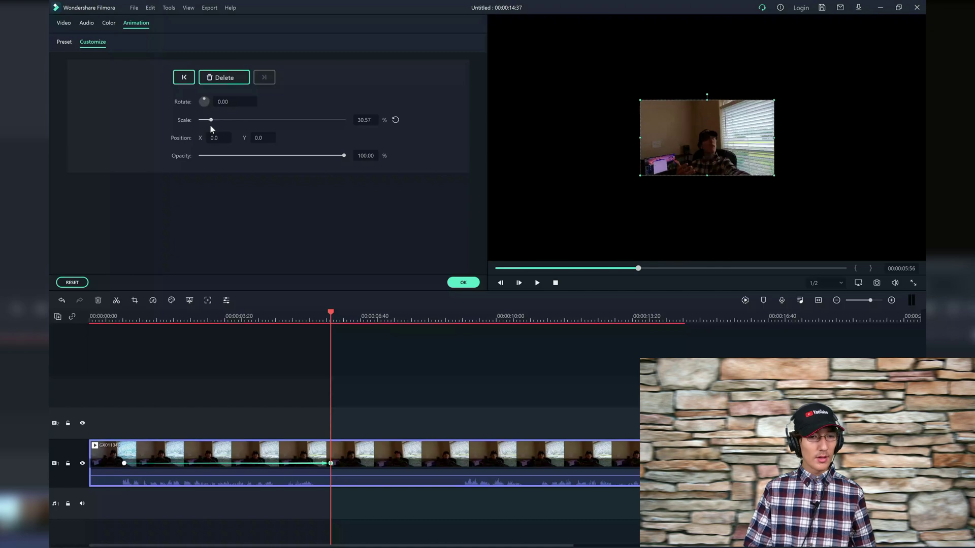
{"action": "left_click_drag", "start_coordinate": [279, 157], "coordinate": [256, 156]}
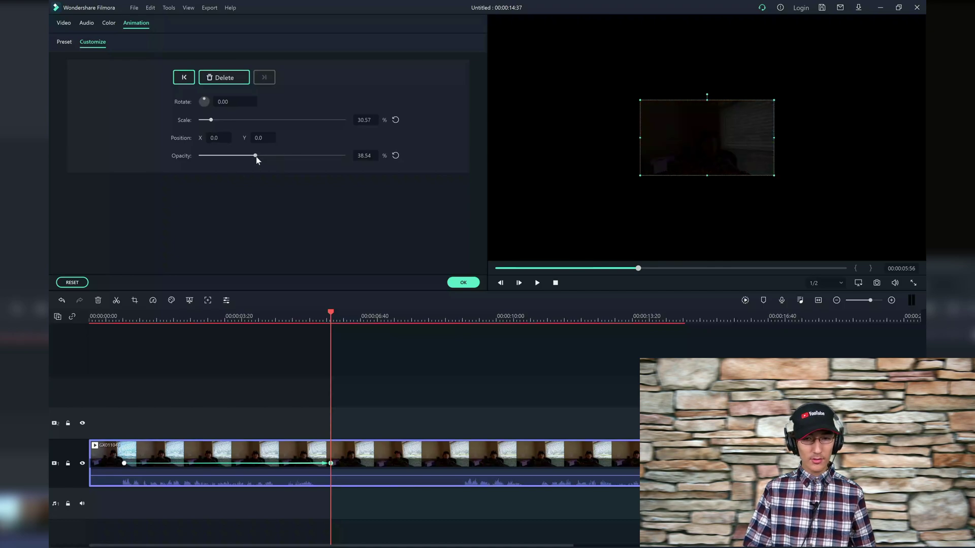
{"action": "left_click", "coordinate": [108, 316]}
{"action": "key", "text": "space"}
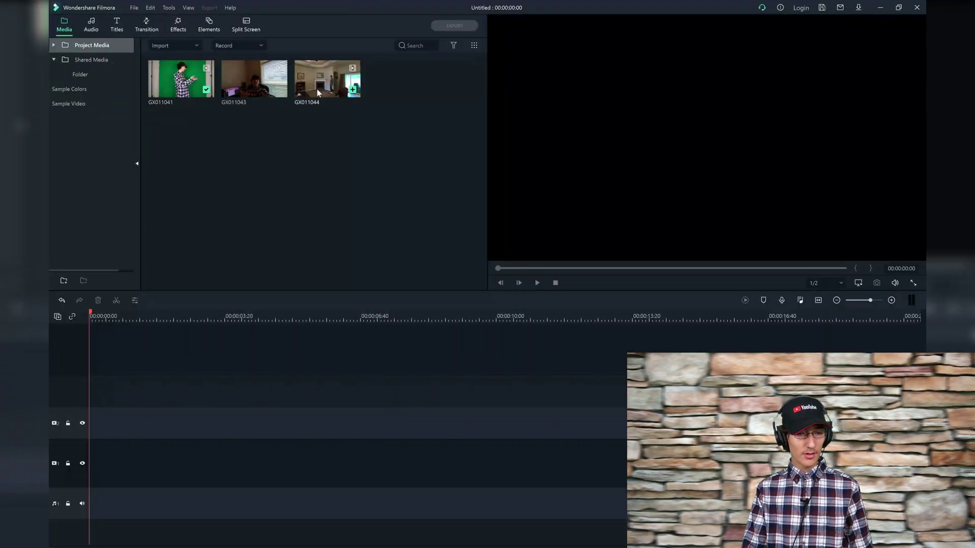
Place clip GX011044 at the start of video track 1 and trim off its beginning up to 00:00:01:26
{"action": "left_click_drag", "start_coordinate": [317, 89], "coordinate": [105, 481]}
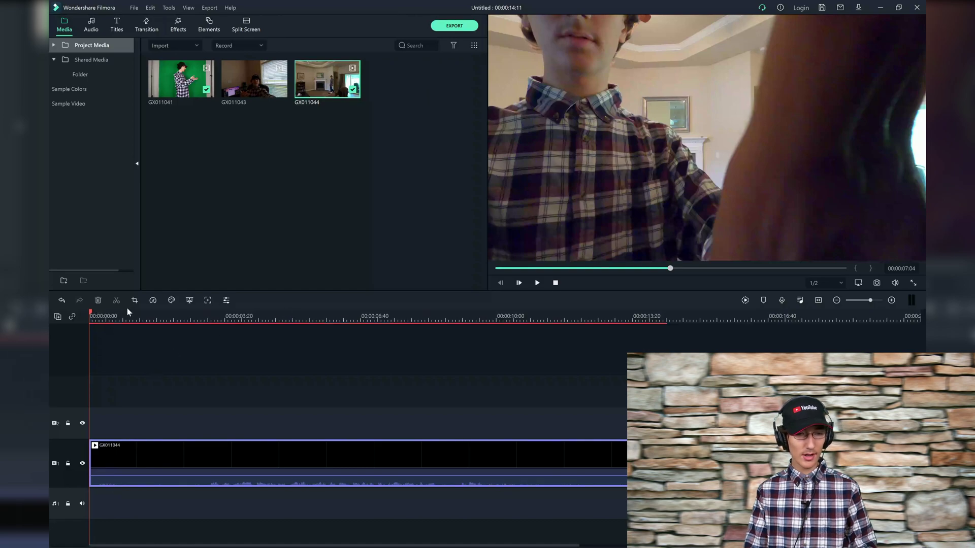
{"action": "left_click", "coordinate": [123, 315]}
{"action": "left_click", "coordinate": [137, 316]}
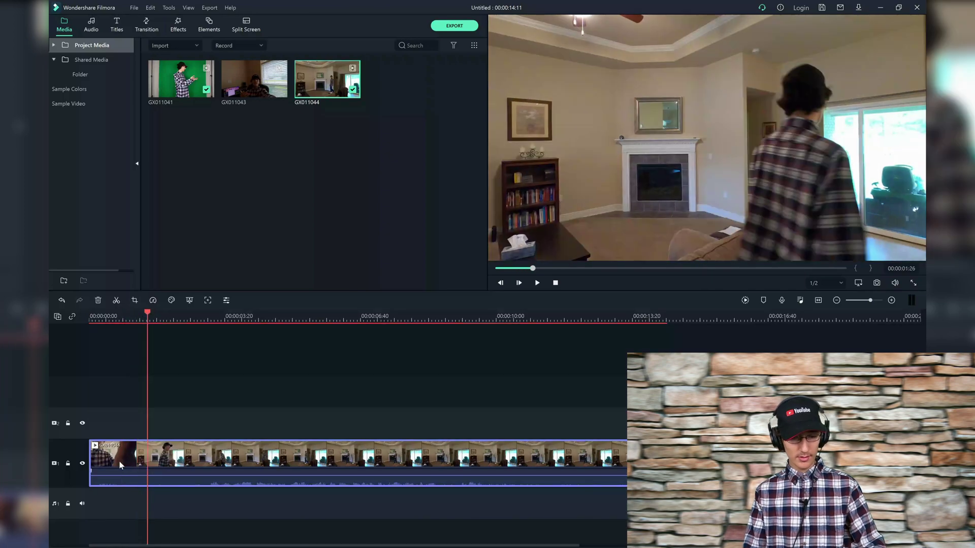
{"action": "key", "text": "ctrl+b"}
{"action": "key", "text": "Delete"}
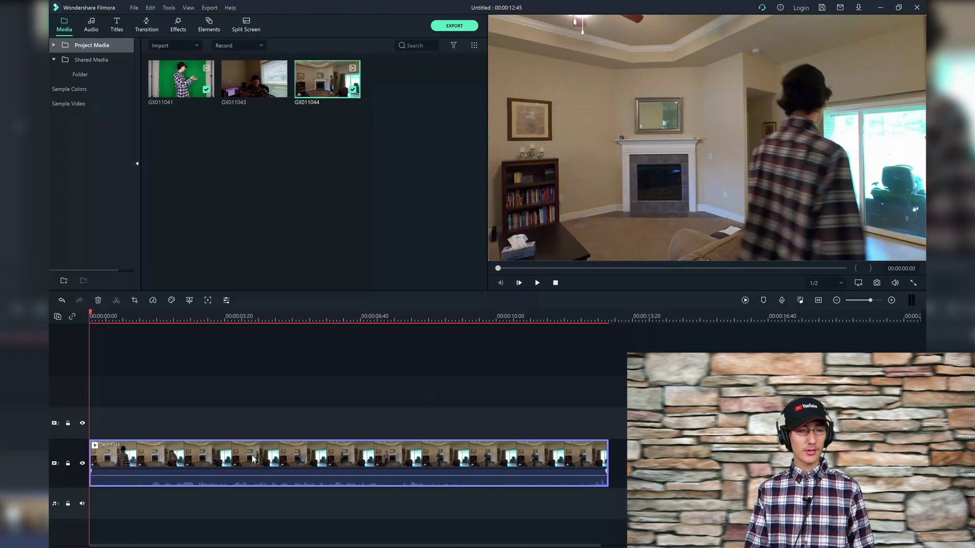
Enable Motion Tracking on clip GX011044, fit the tracking box around the man's head, run the tracking, and apply it
{"action": "left_click", "coordinate": [208, 300]}
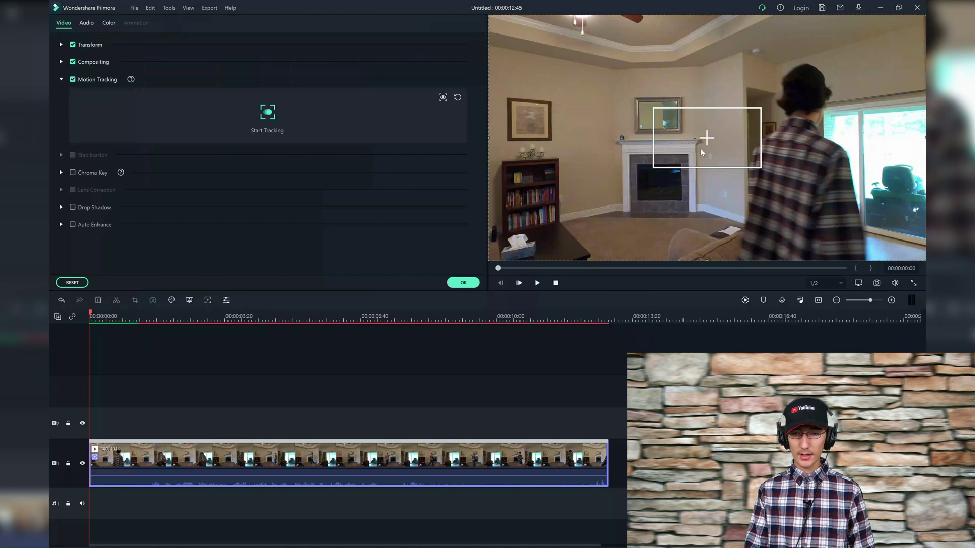
{"action": "left_click_drag", "start_coordinate": [701, 151], "coordinate": [806, 84]}
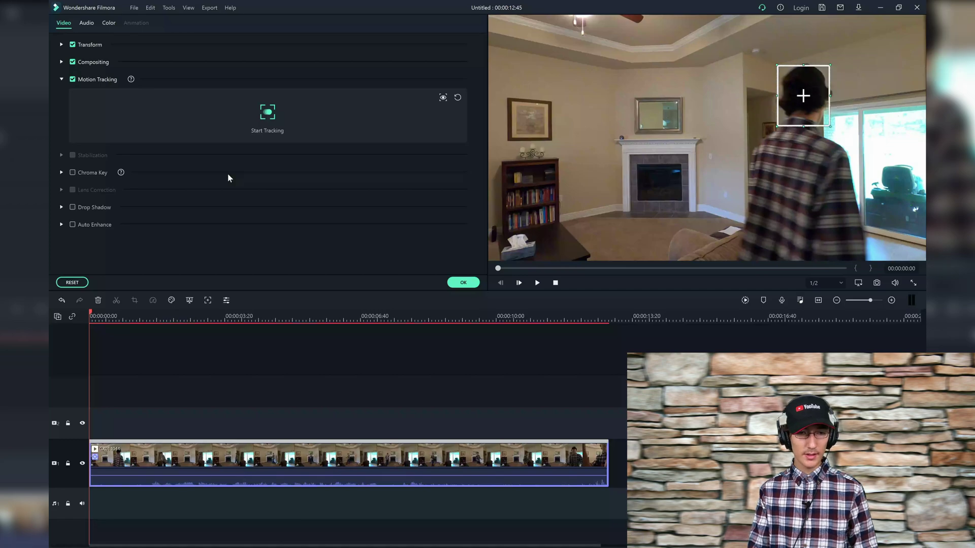
{"action": "left_click", "coordinate": [273, 119]}
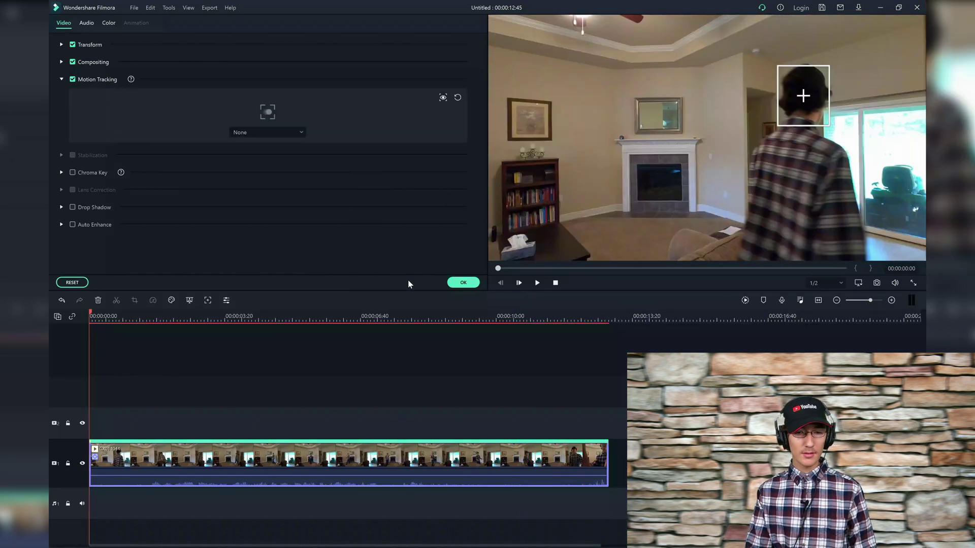
{"action": "left_click", "coordinate": [463, 283]}
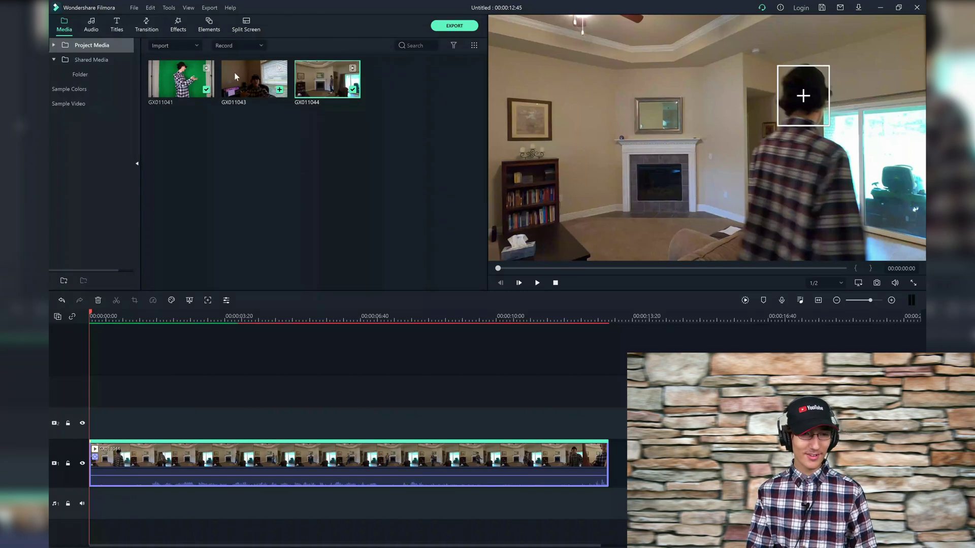
Place the BriefDescriptiveIcterinewarbler-size_restricted clip from Shared Media at the start of video track 2 and try to extend it to GX011044's end
{"action": "left_click", "coordinate": [87, 61]}
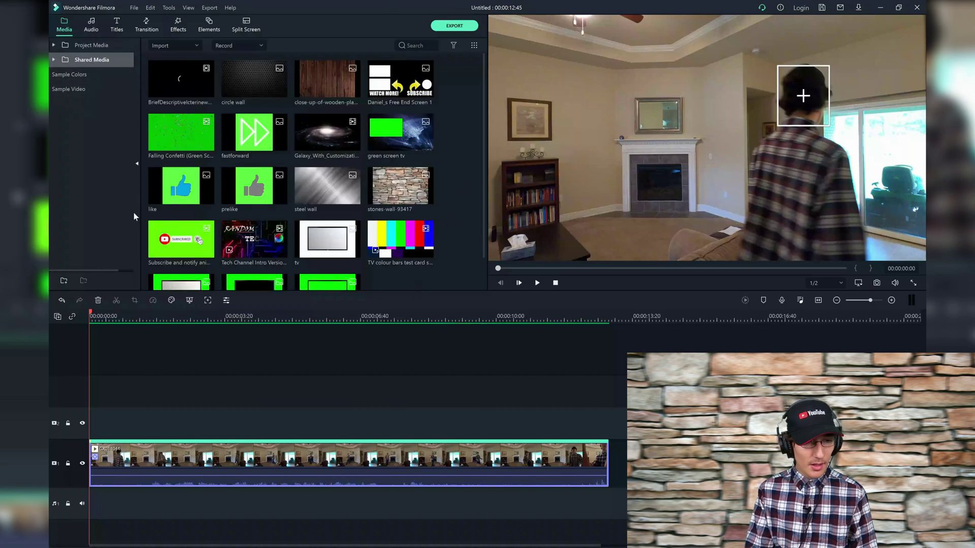
{"action": "left_click", "coordinate": [168, 89]}
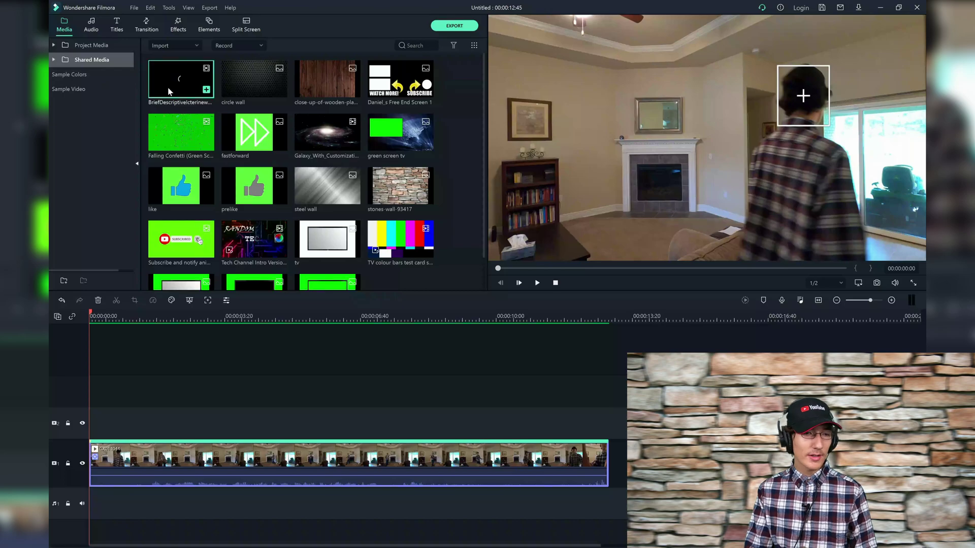
{"action": "left_click_drag", "start_coordinate": [169, 90], "coordinate": [96, 424]}
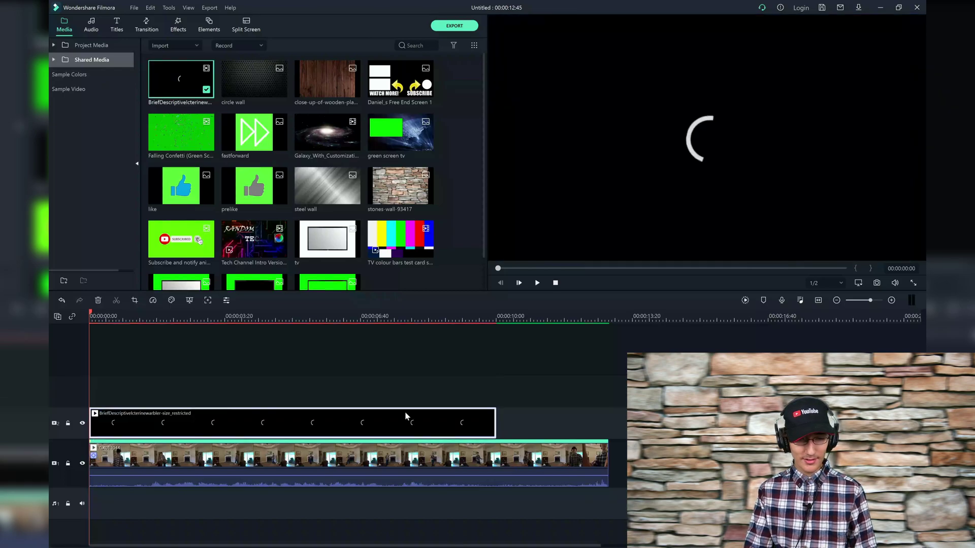
{"action": "left_click_drag", "start_coordinate": [496, 419], "coordinate": [610, 427]}
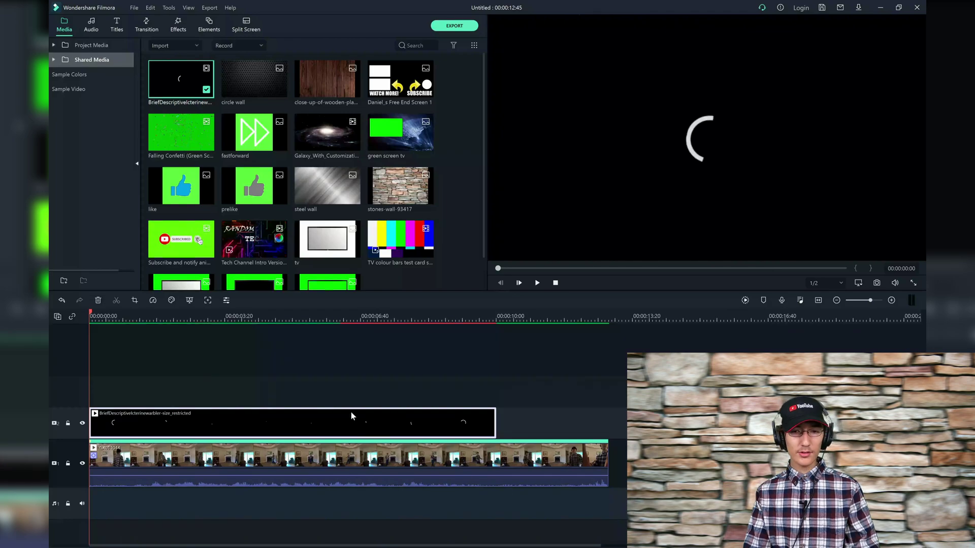
Enable Chroma Key on the loading-circle clip in video track 2 and sample its black background as the key color
{"action": "double_click", "coordinate": [352, 412]}
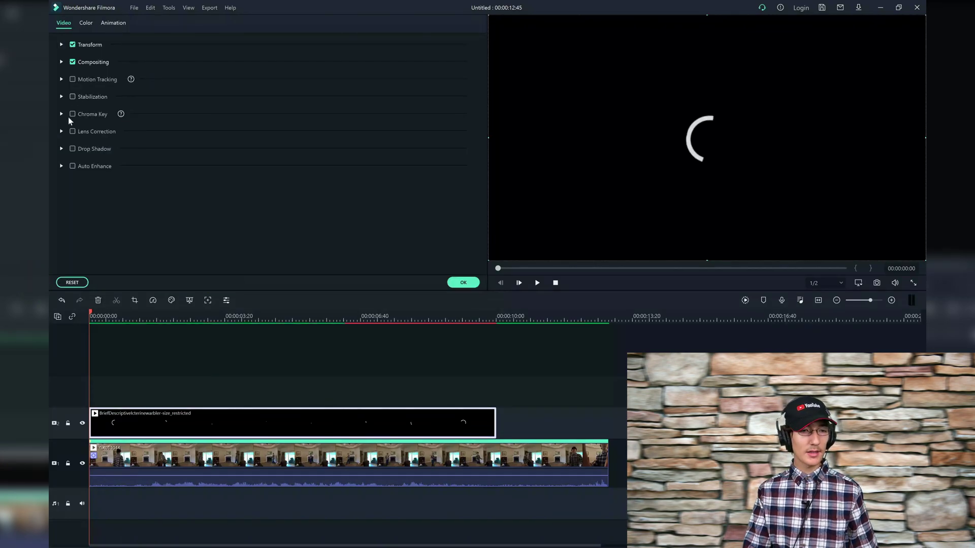
{"action": "left_click", "coordinate": [73, 114]}
{"action": "left_click", "coordinate": [243, 139]}
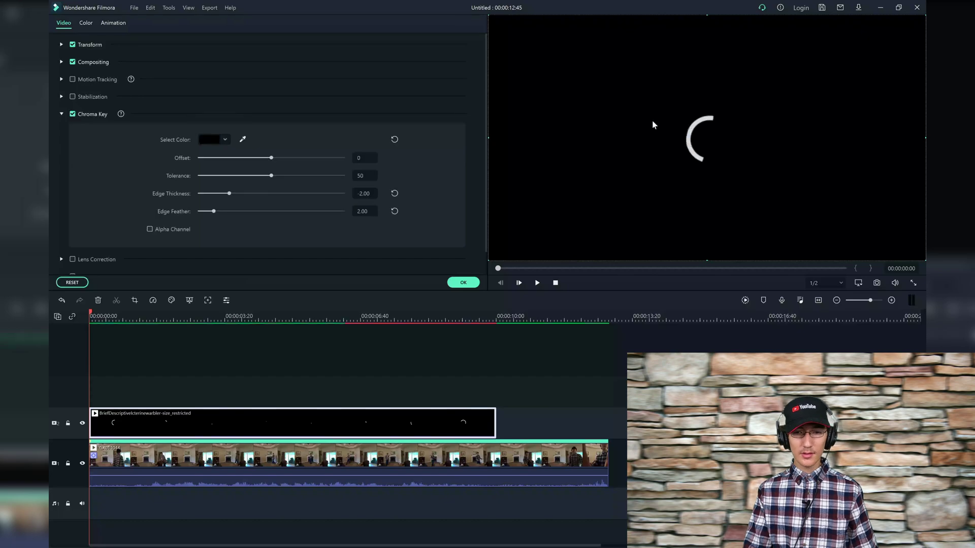
{"action": "left_click", "coordinate": [653, 124]}
Set the Chroma Key's offset and tolerance to 100, edge thickness to 10.00 and edge feather to 20.00, and apply the settings
{"action": "left_click_drag", "start_coordinate": [272, 177], "coordinate": [343, 176]}
{"action": "left_click_drag", "start_coordinate": [287, 158], "coordinate": [343, 157]}
{"action": "left_click_drag", "start_coordinate": [229, 193], "coordinate": [287, 202]}
{"action": "left_click_drag", "start_coordinate": [213, 211], "coordinate": [343, 211]}
{"action": "left_click_drag", "start_coordinate": [287, 194], "coordinate": [378, 207]}
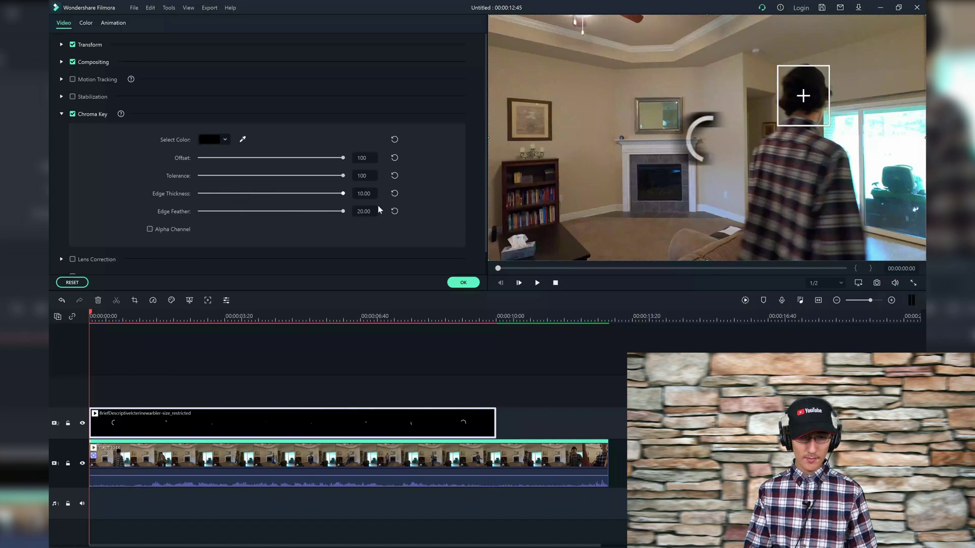
{"action": "left_click", "coordinate": [394, 158]}
{"action": "left_click", "coordinate": [393, 175]}
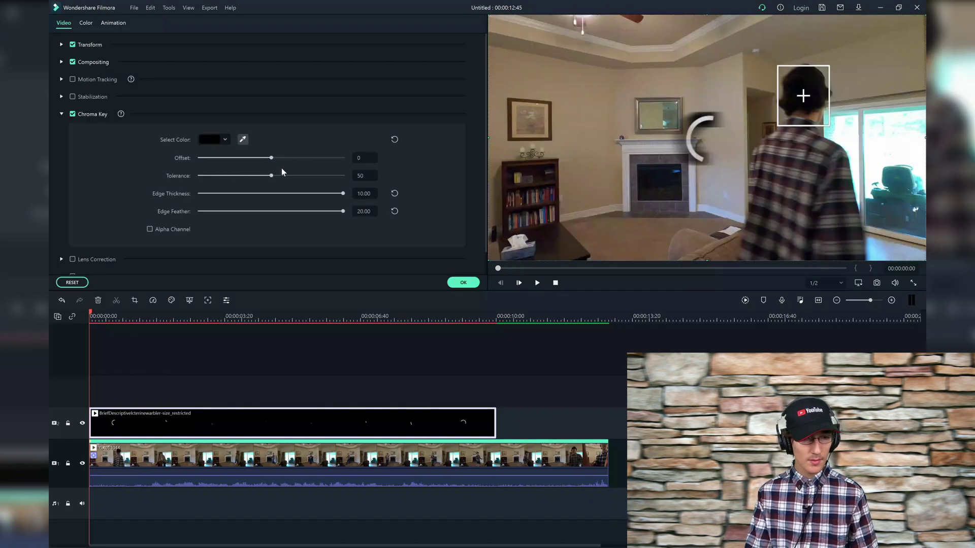
{"action": "left_click_drag", "start_coordinate": [271, 175], "coordinate": [343, 176]}
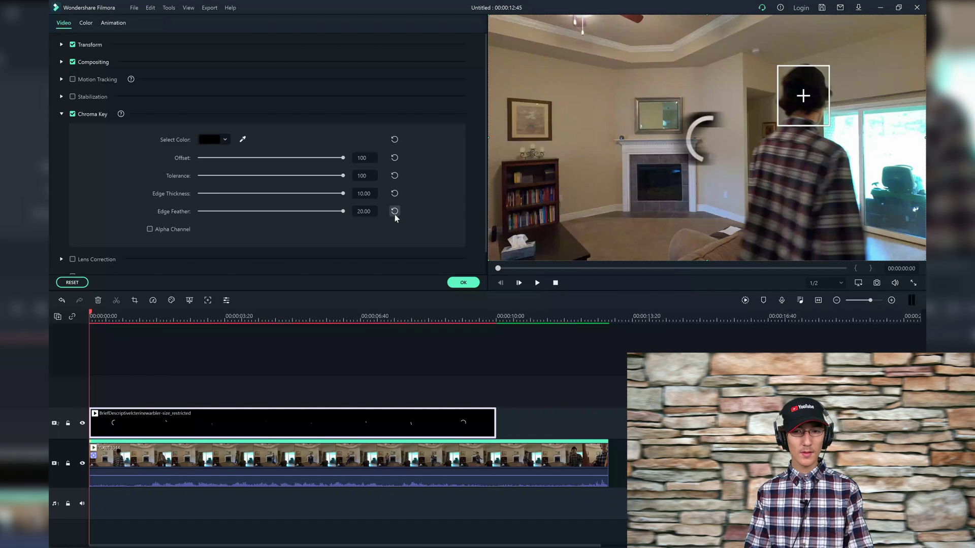
{"action": "left_click", "coordinate": [463, 283]}
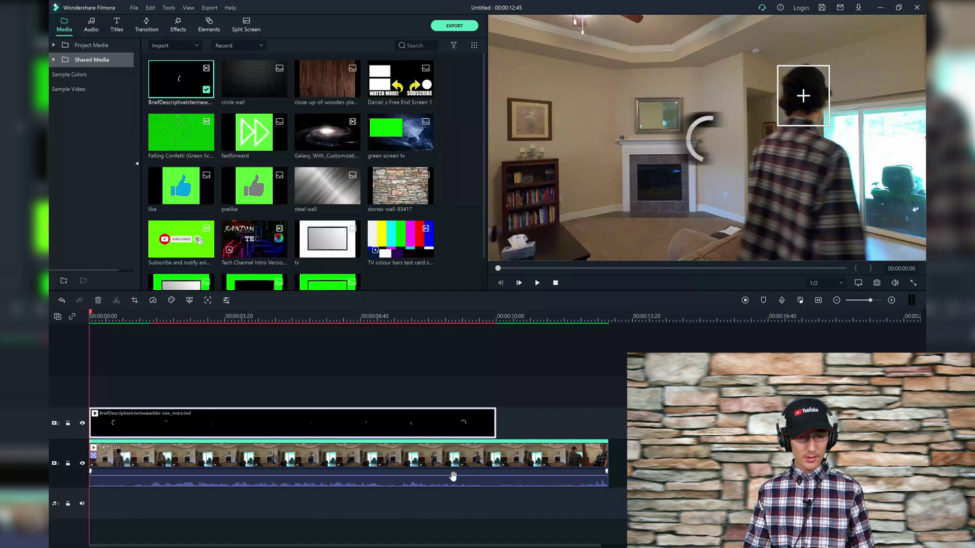
Reposition the loading circle in the preview so it sits over the man's head inside the tracking box
{"action": "double_click", "coordinate": [456, 456]}
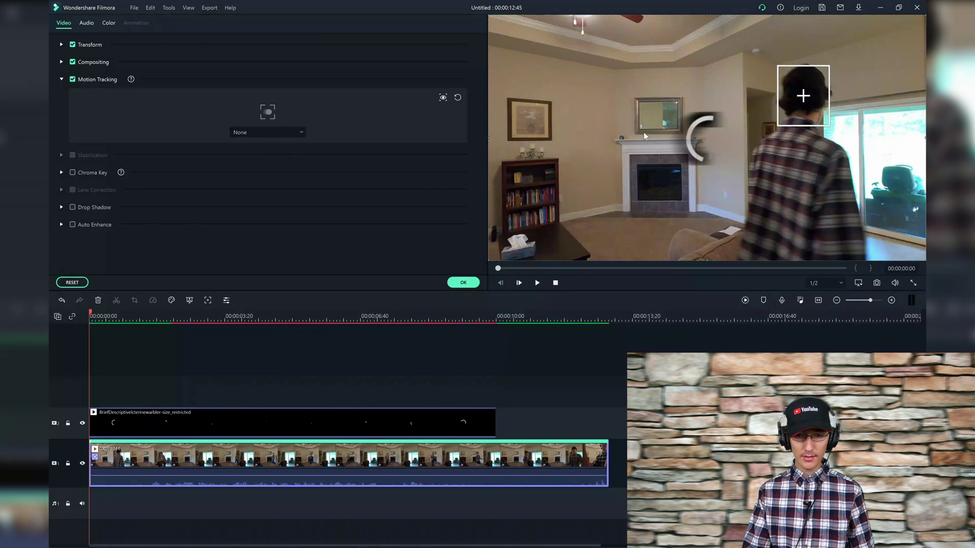
{"action": "left_click", "coordinate": [687, 135]}
{"action": "left_click_drag", "start_coordinate": [696, 127], "coordinate": [785, 92]}
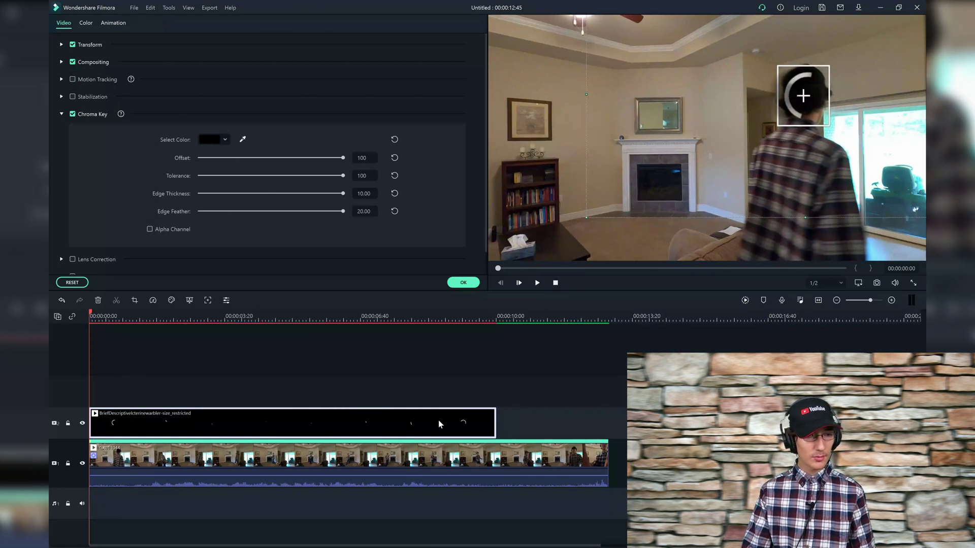
Link the loading-circle clip to GX011044's motion tracking, apply it, and play back the tracked result
{"action": "left_click", "coordinate": [263, 468]}
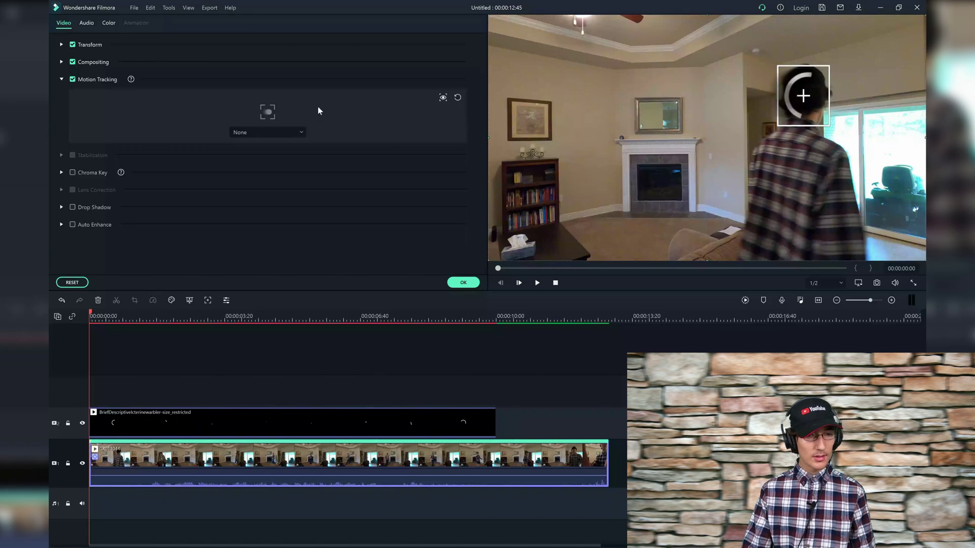
{"action": "left_click", "coordinate": [287, 135]}
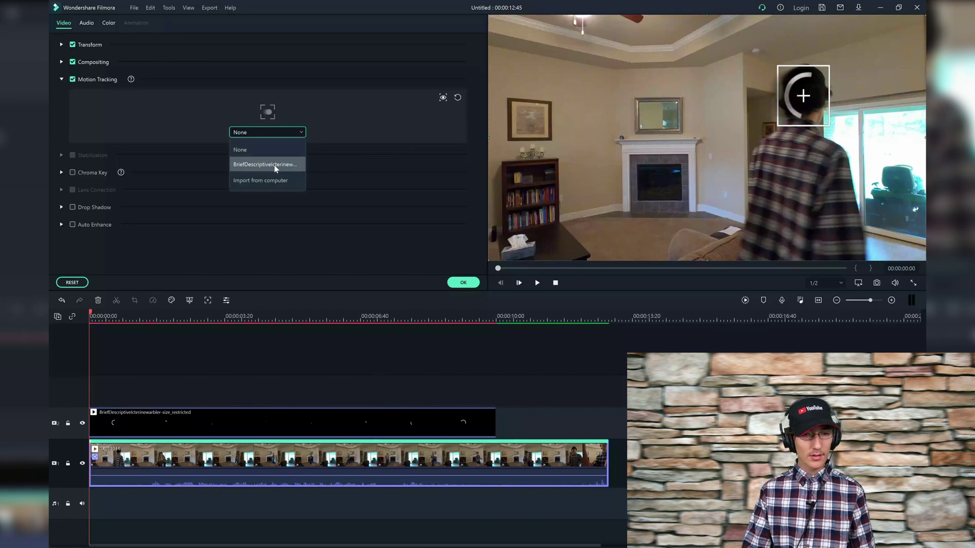
{"action": "left_click", "coordinate": [293, 163]}
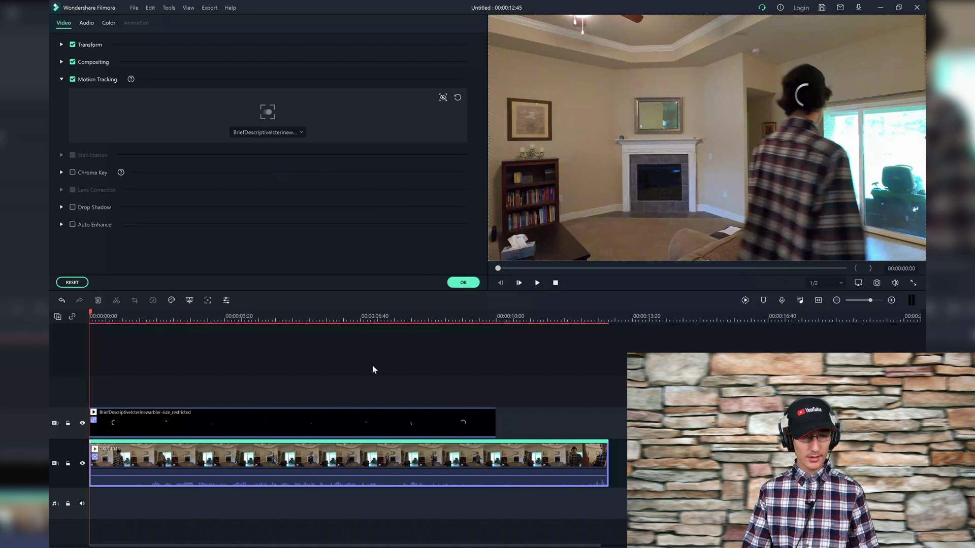
{"action": "left_click", "coordinate": [460, 283]}
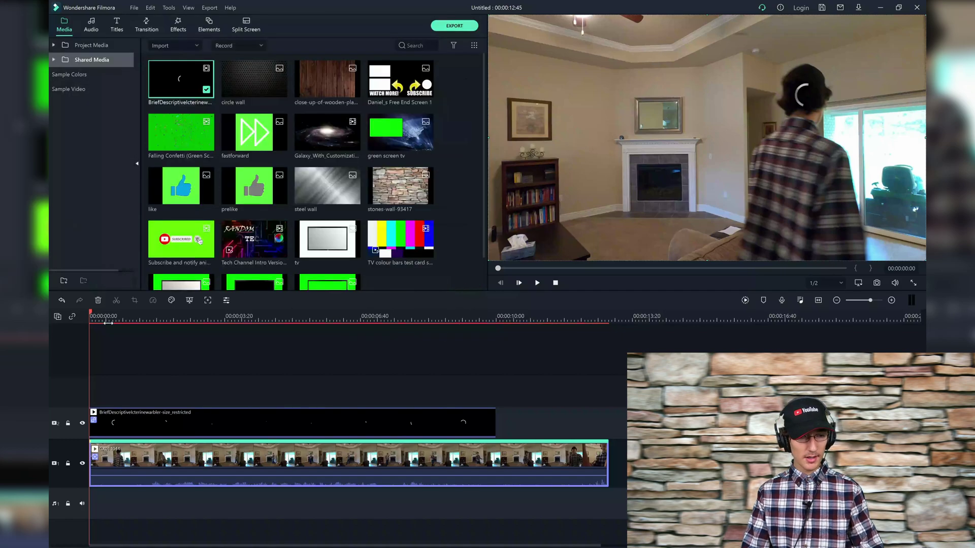
{"action": "key", "text": "space"}
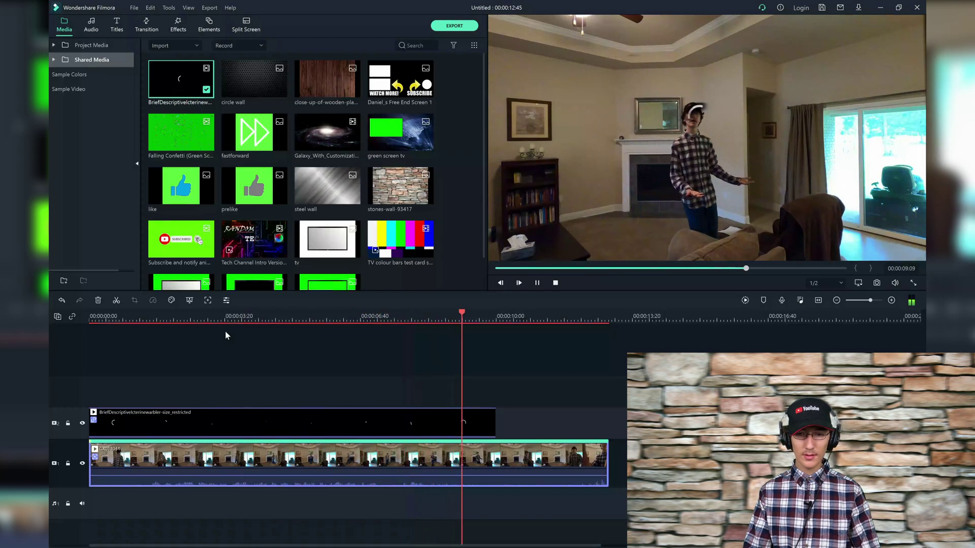
{"action": "key", "text": "space"}
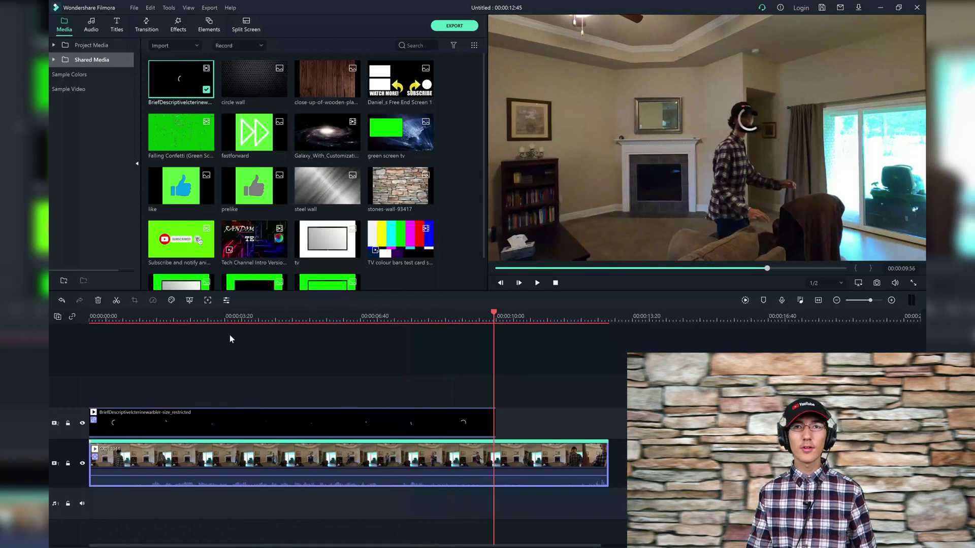